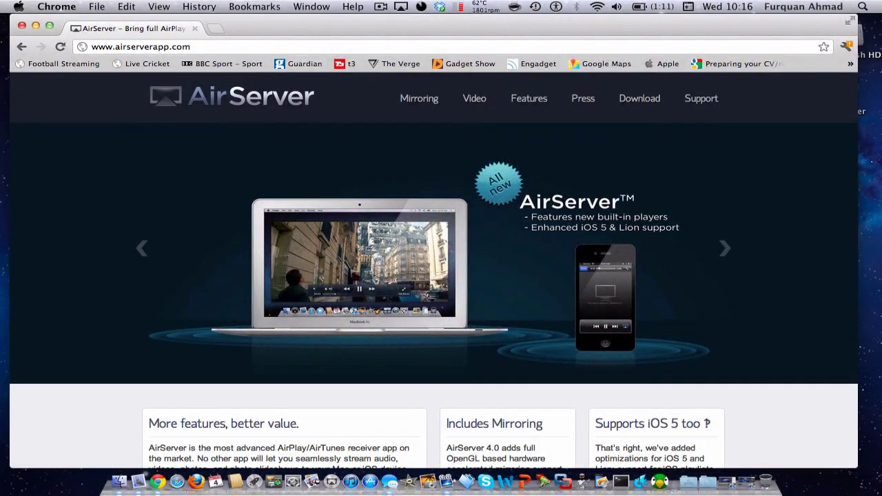
pyautogui.click(96, 47)
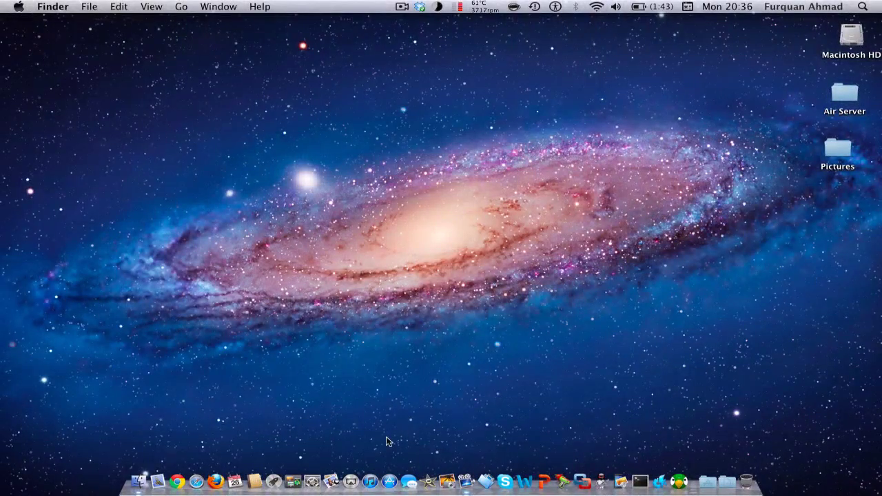
pyautogui.click(352, 480)
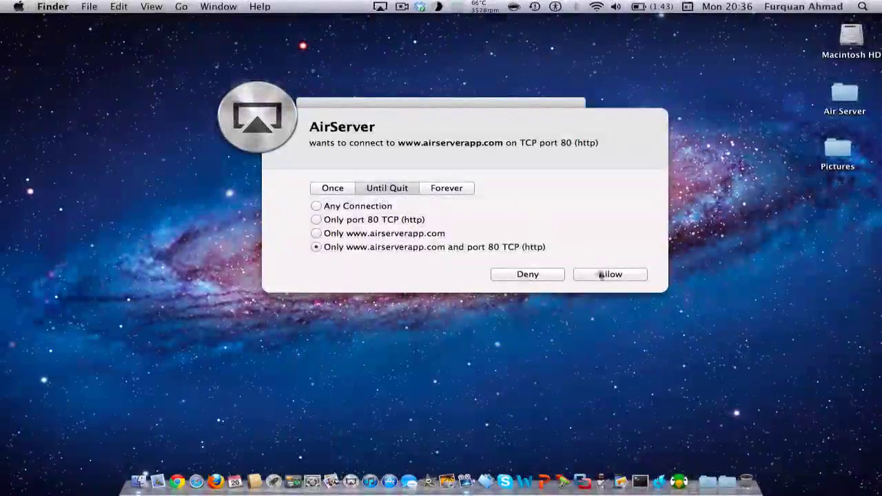
pyautogui.click(601, 275)
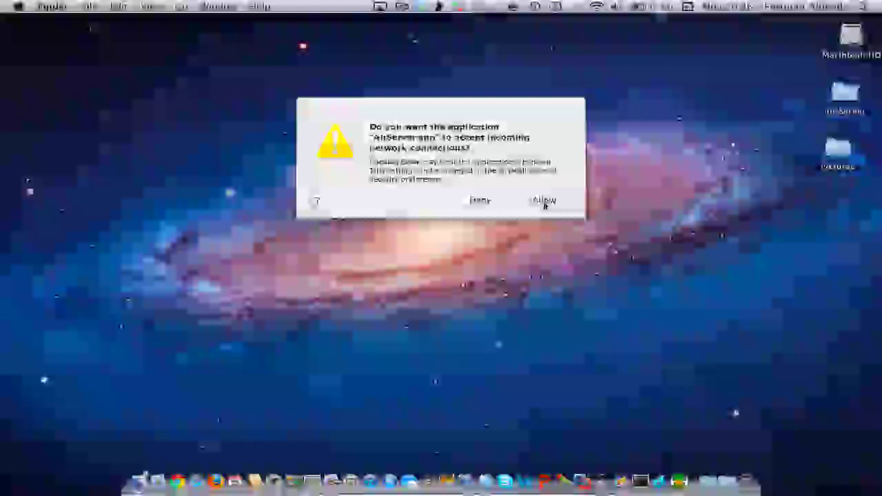
pyautogui.click(543, 201)
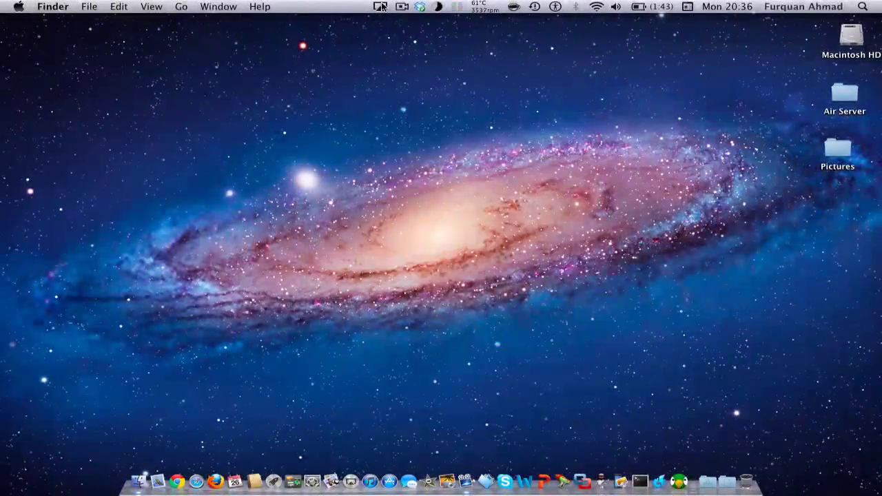
# Check AirServer's version in its About window and close the window.
pyautogui.click(381, 8)
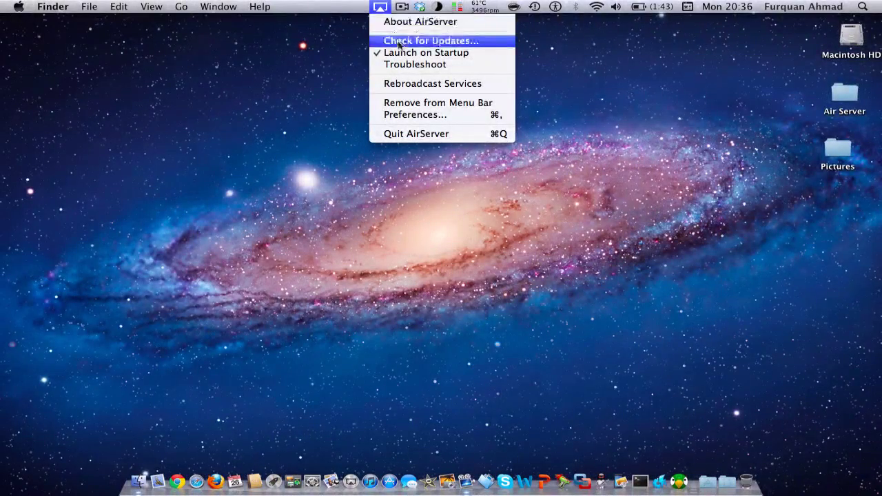
pyautogui.click(406, 21)
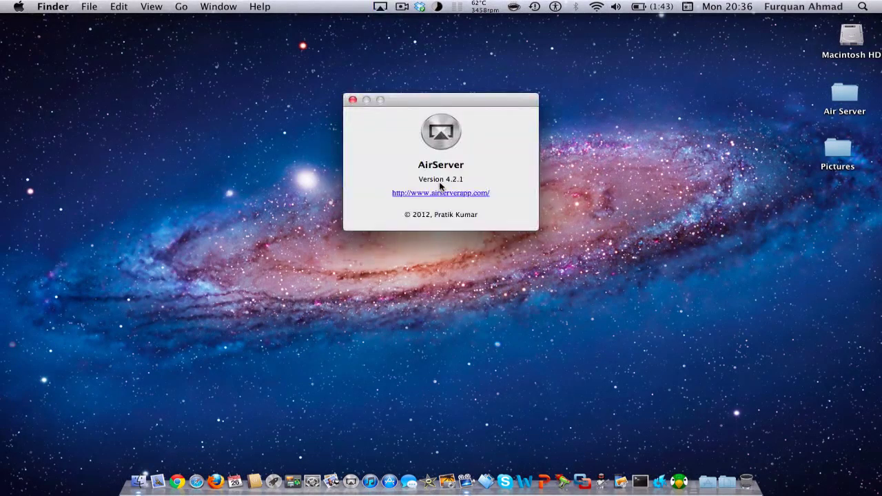
pyautogui.moveTo(447, 181); pyautogui.dragTo(458, 180)
pyautogui.click(352, 100)
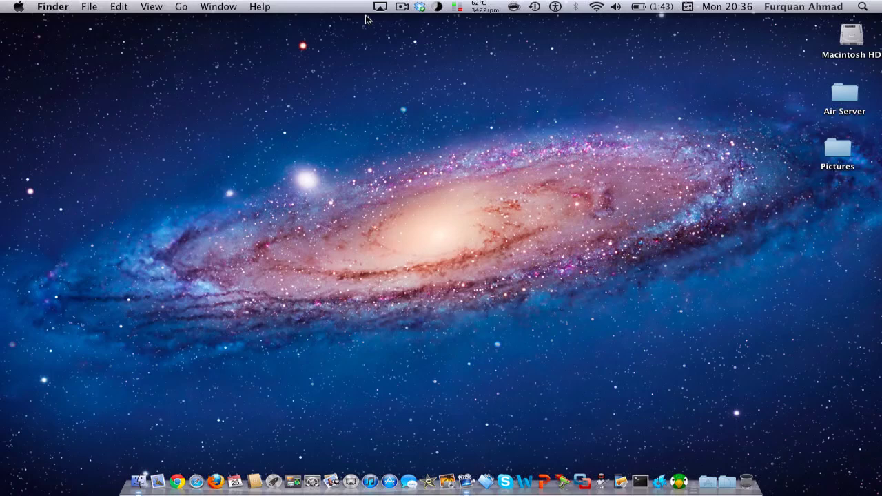
# Open AirServer's preferences and look through the Mirroring, Display, Audio and General settings.
pyautogui.click(380, 7)
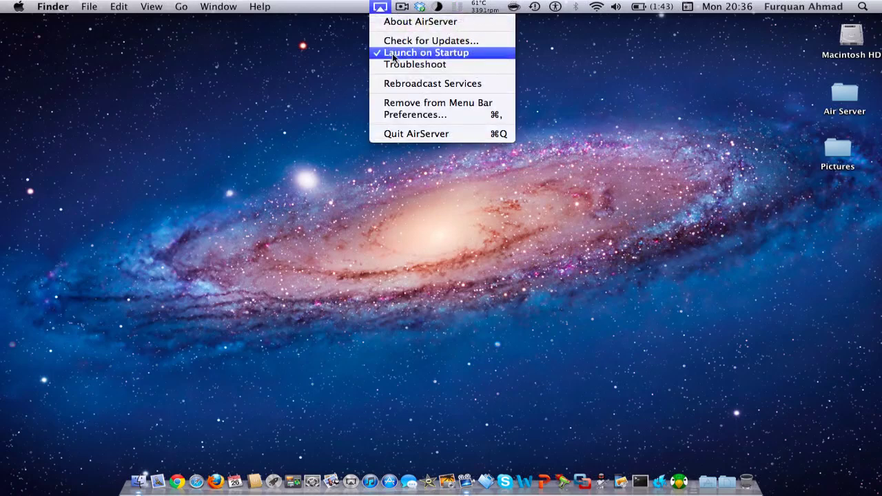
pyautogui.click(418, 114)
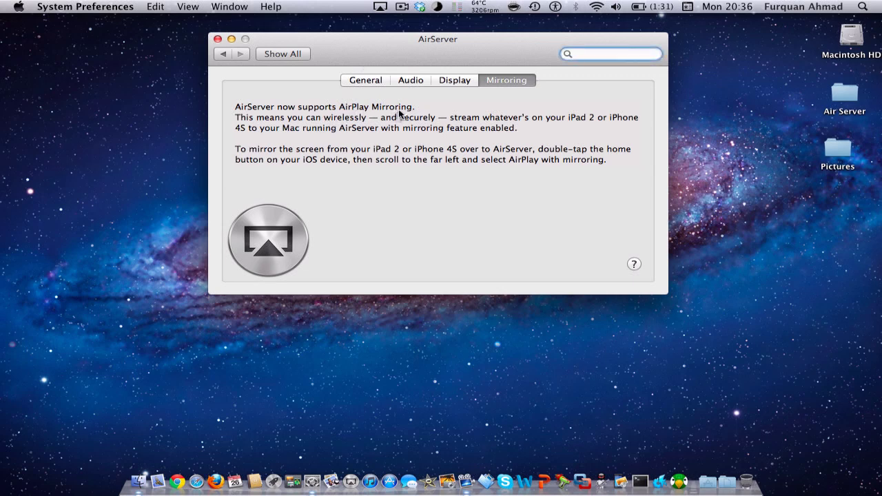
pyautogui.click(448, 82)
pyautogui.click(497, 81)
pyautogui.click(447, 79)
pyautogui.click(399, 80)
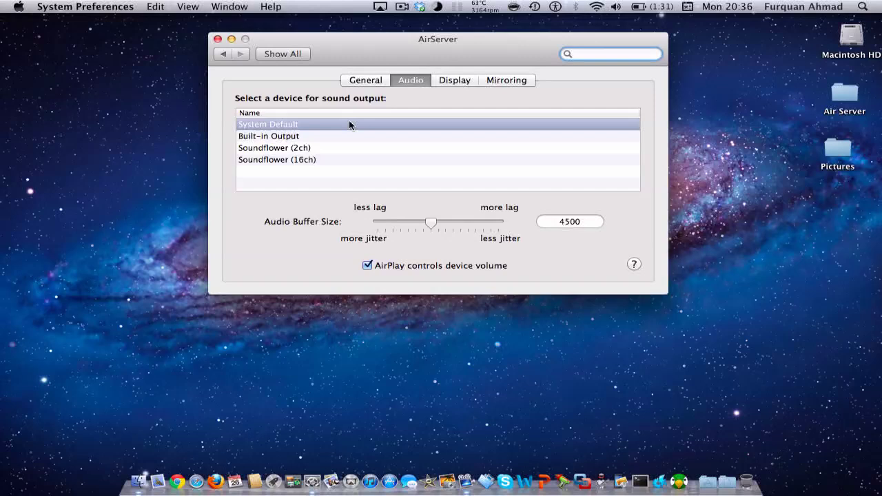
pyautogui.click(362, 80)
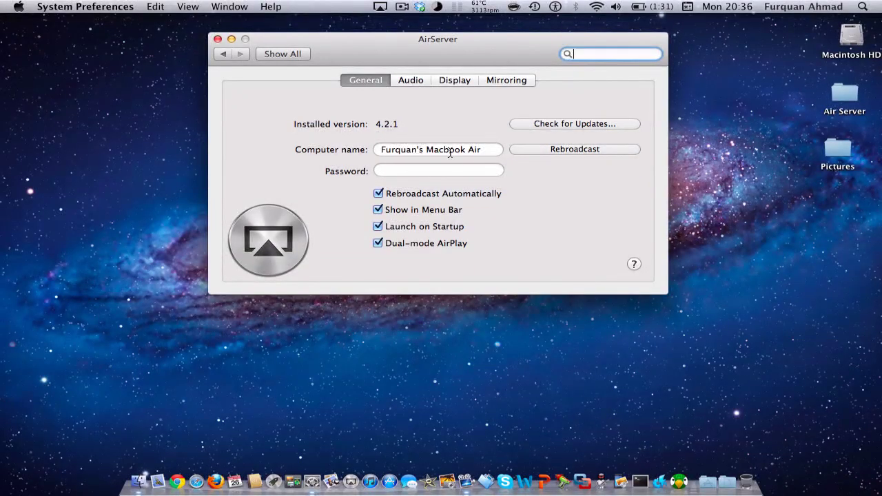
# Try out a password in AirServer's General settings and clear the password field.
pyautogui.click(435, 173)
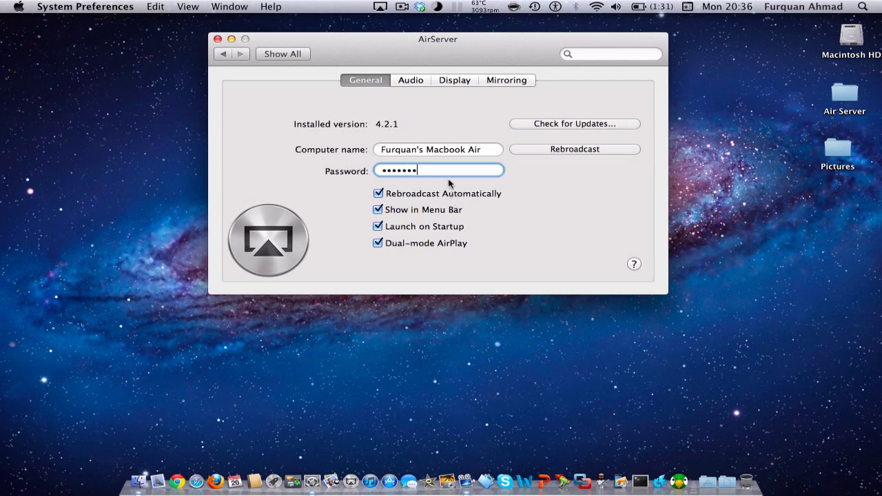
pyautogui.moveTo(420, 171); pyautogui.dragTo(375, 163)
pyautogui.press('BackSpace')
# Review AirServer's Audio, Display and Mirroring settings once more and close the preferences.
pyautogui.click(410, 79)
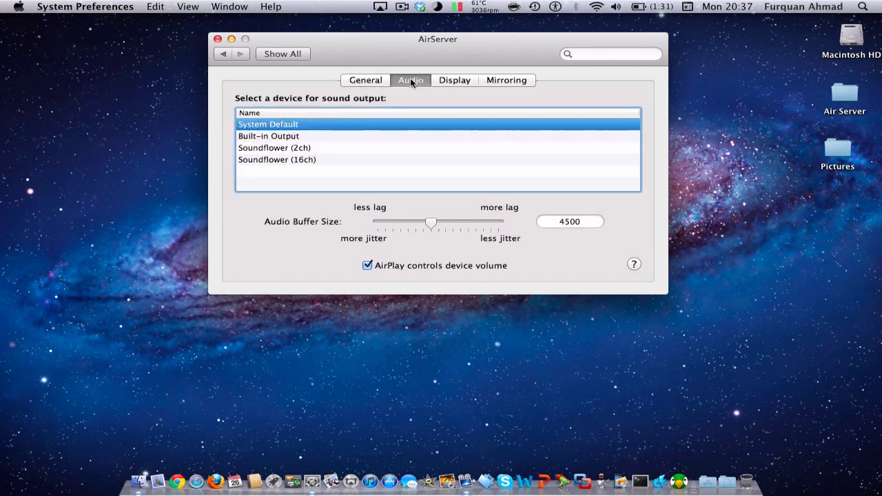
pyautogui.click(448, 80)
pyautogui.click(501, 81)
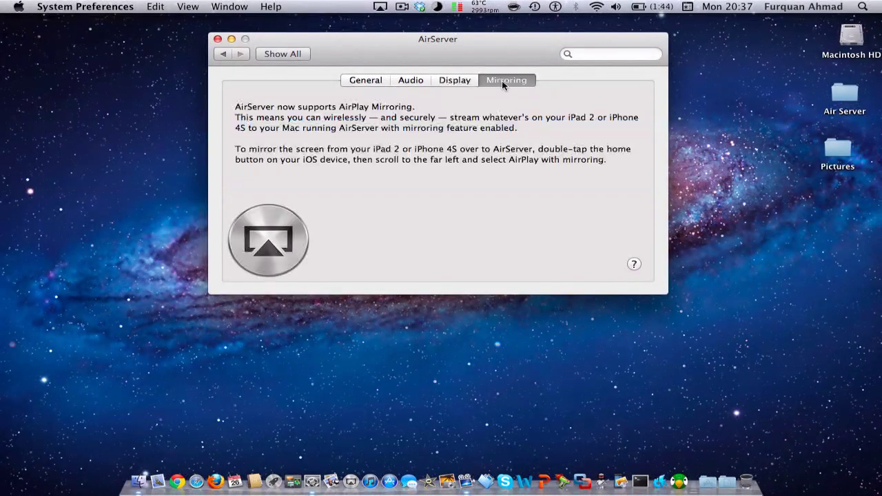
pyautogui.click(217, 40)
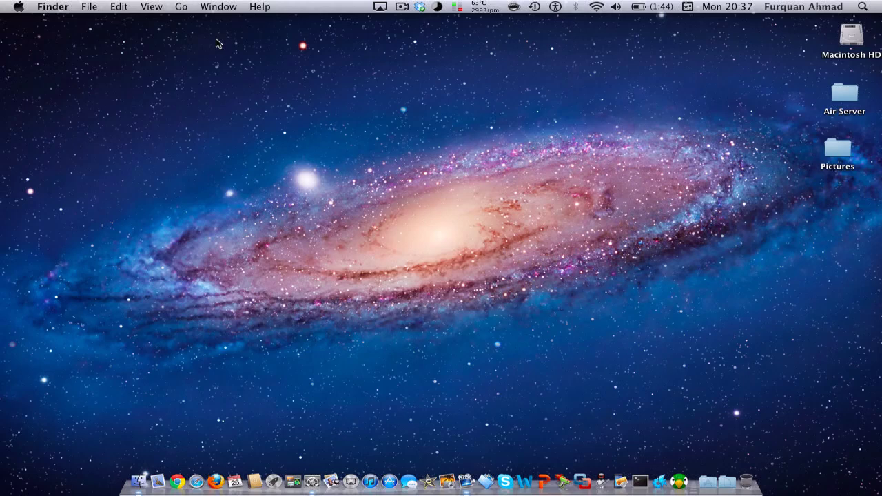
pyautogui.click(380, 6)
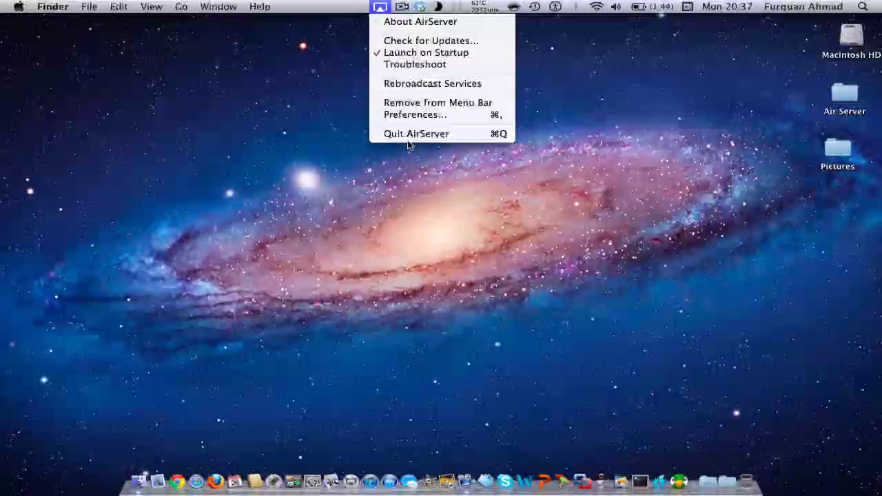
pyautogui.click(405, 166)
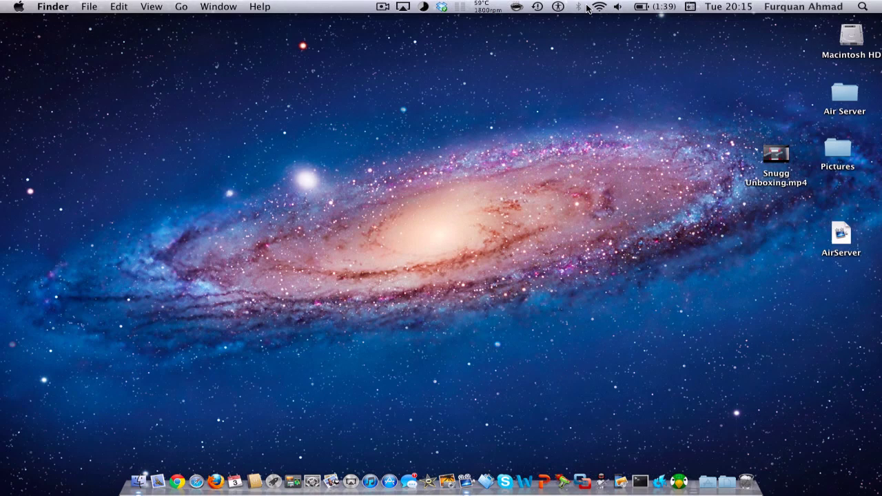
# Rebroadcast AirServer's services and check which Wi-Fi network the Mac is connected to.
pyautogui.click(402, 7)
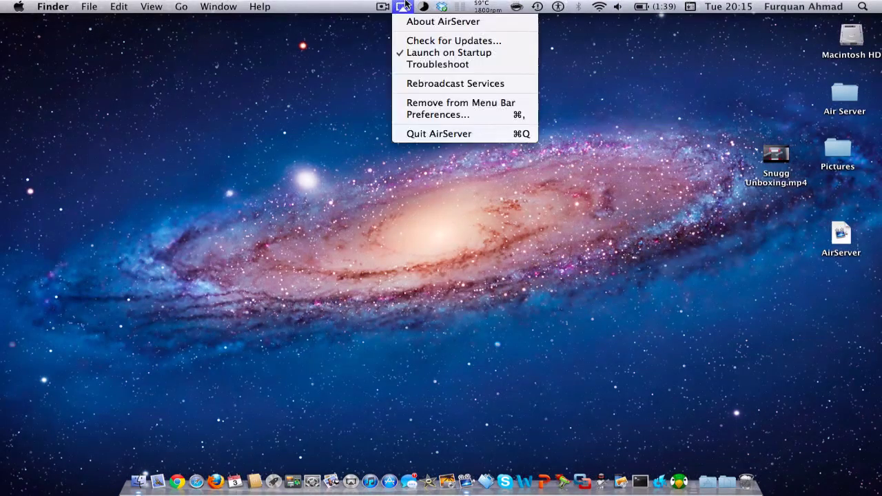
pyautogui.click(430, 83)
pyautogui.click(598, 6)
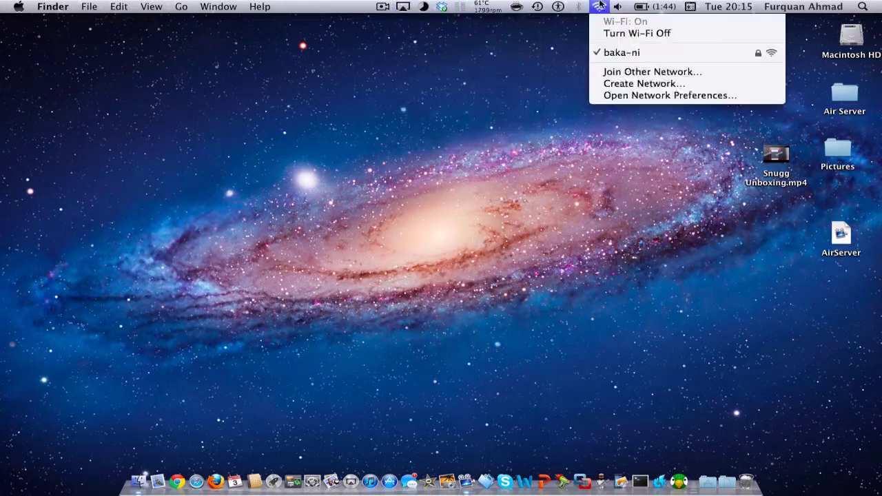
pyautogui.click(599, 6)
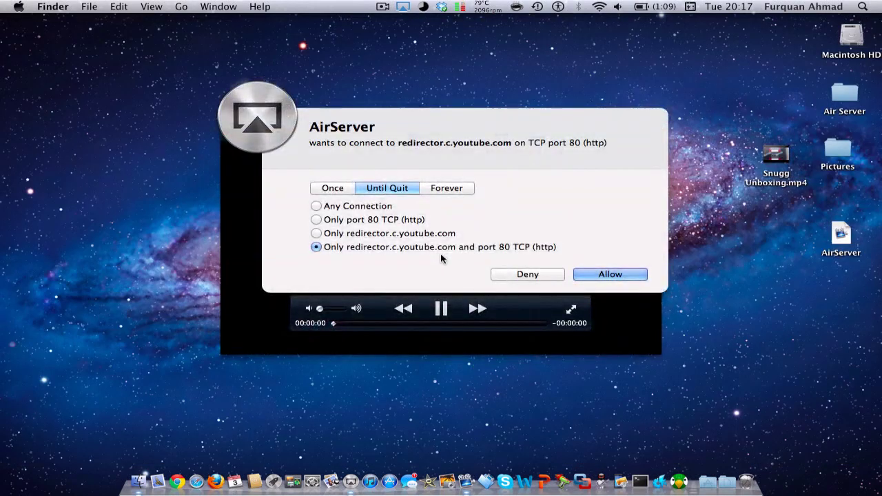
# Allow AirServer to connect to redirector.c.youtube.com on TCP port 80 until quit.
pyautogui.press('Return')
pyautogui.press('Return')
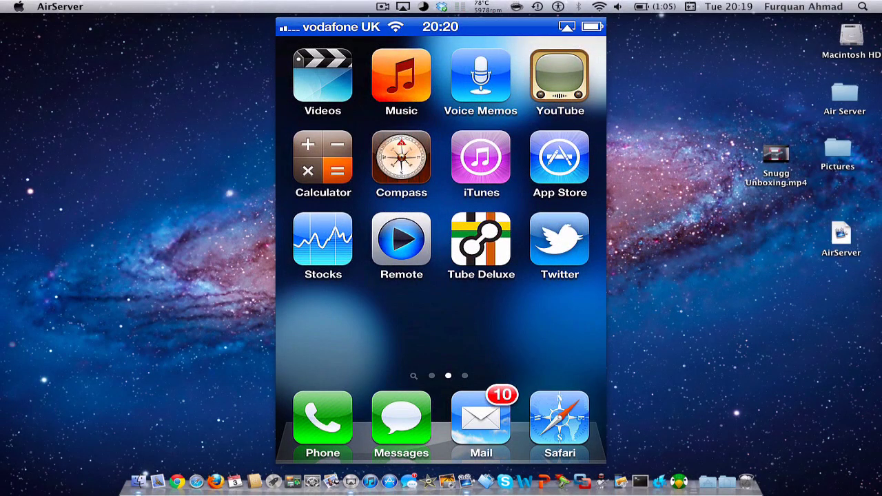
# Bring up the window and playback controls over the mirrored iPhone screen.
pyautogui.moveTo(485, 95)
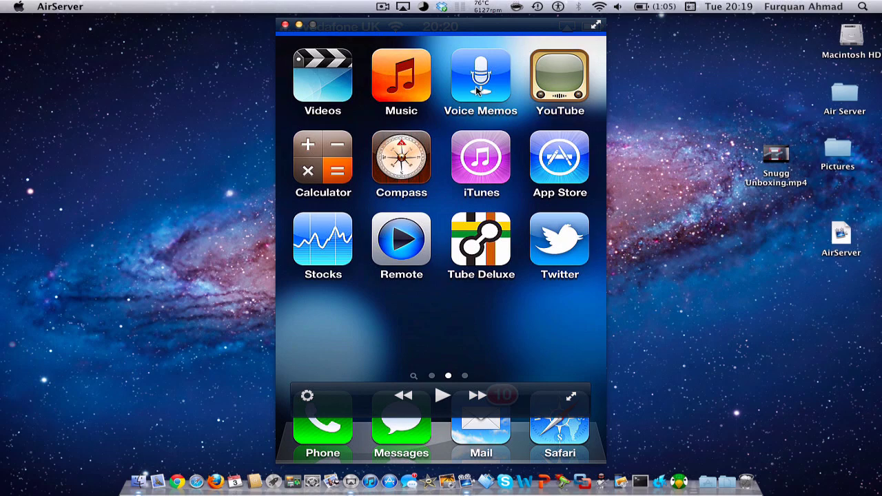